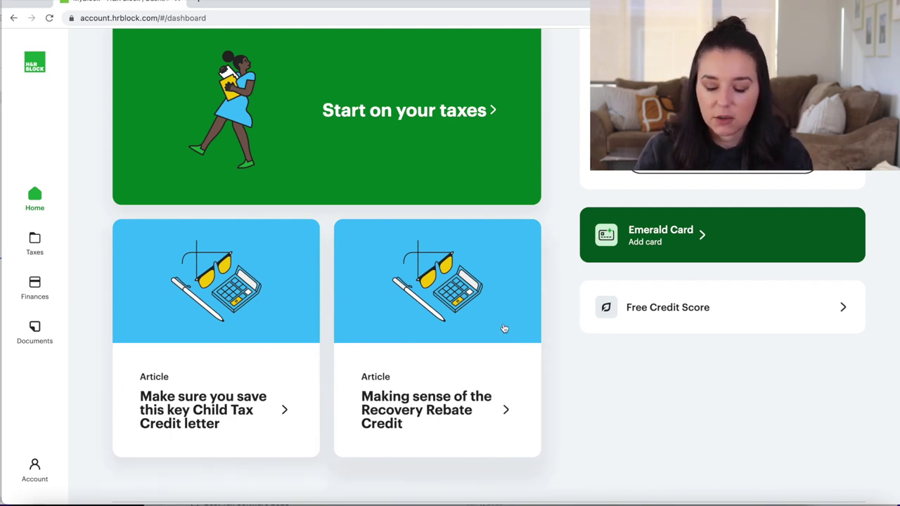
# Start the 2021 tax return from the dashboard with the option to do my own taxes.
pyautogui.scroll(1, 503, 328)
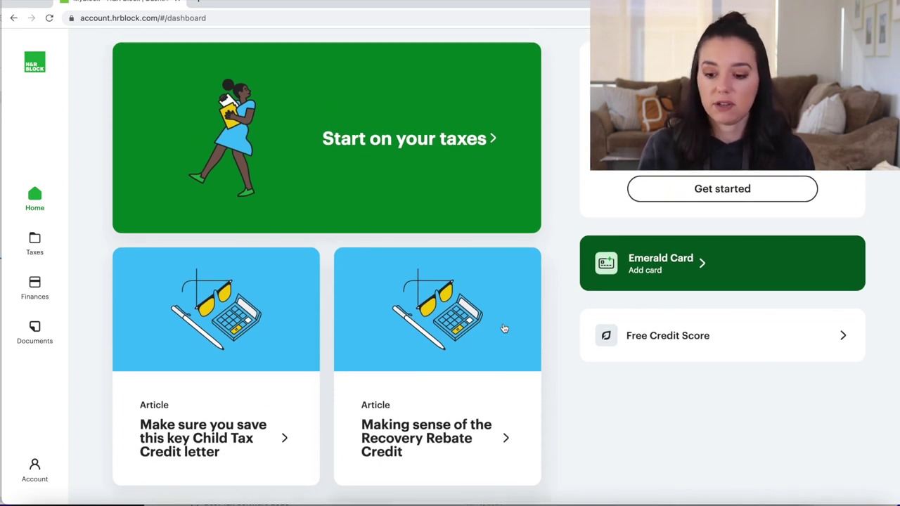
pyautogui.click(455, 139)
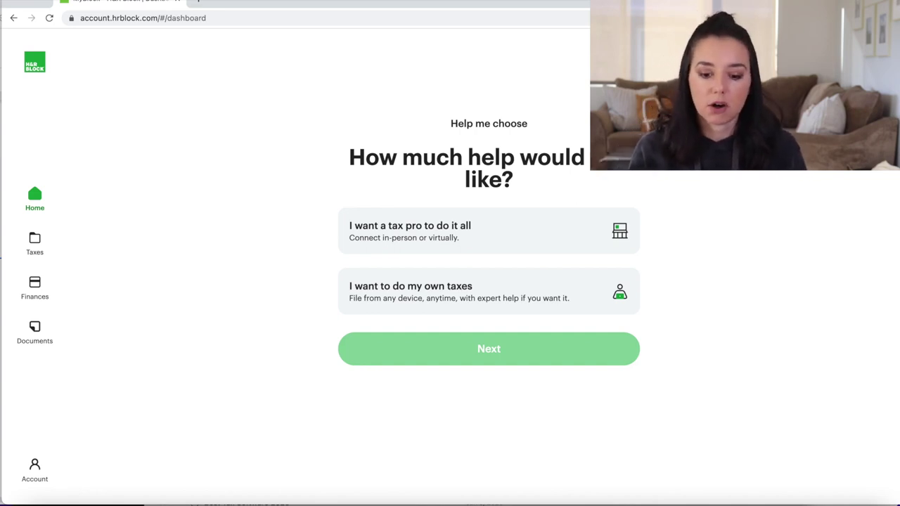
pyautogui.click(565, 301)
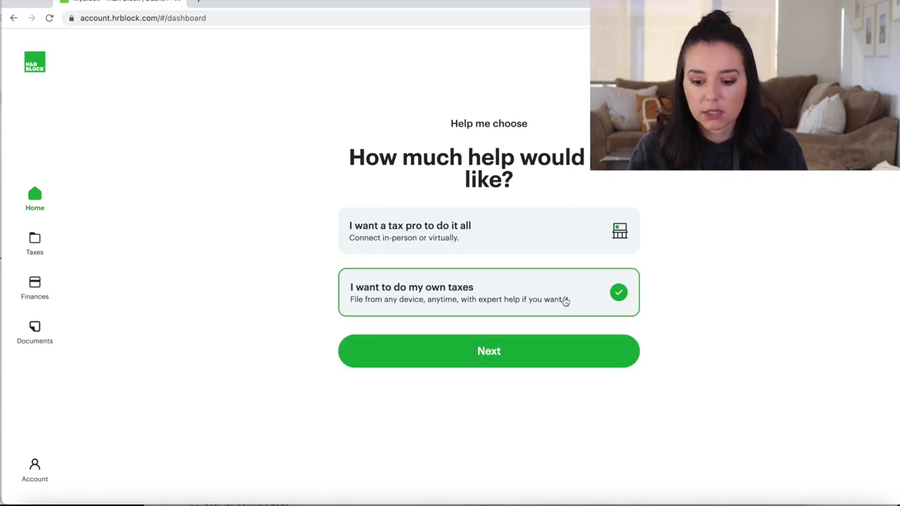
pyautogui.click(518, 352)
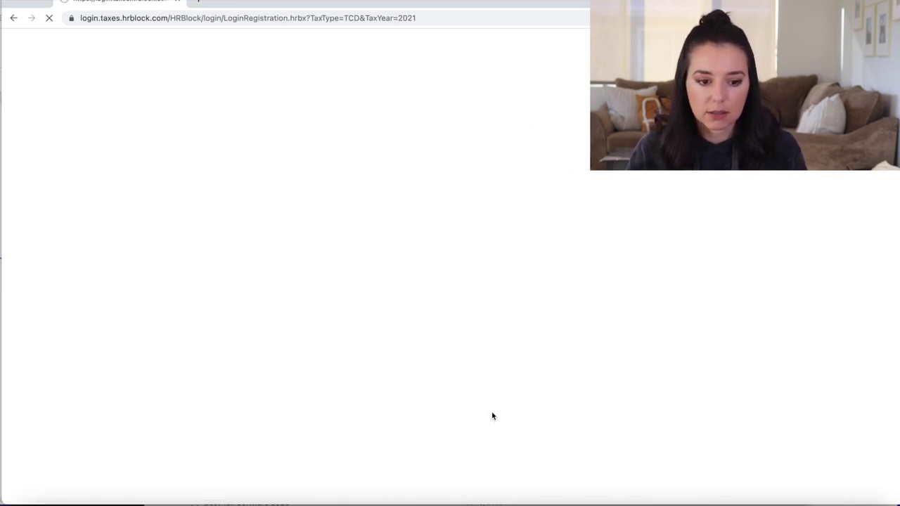
pyautogui.click(455, 307)
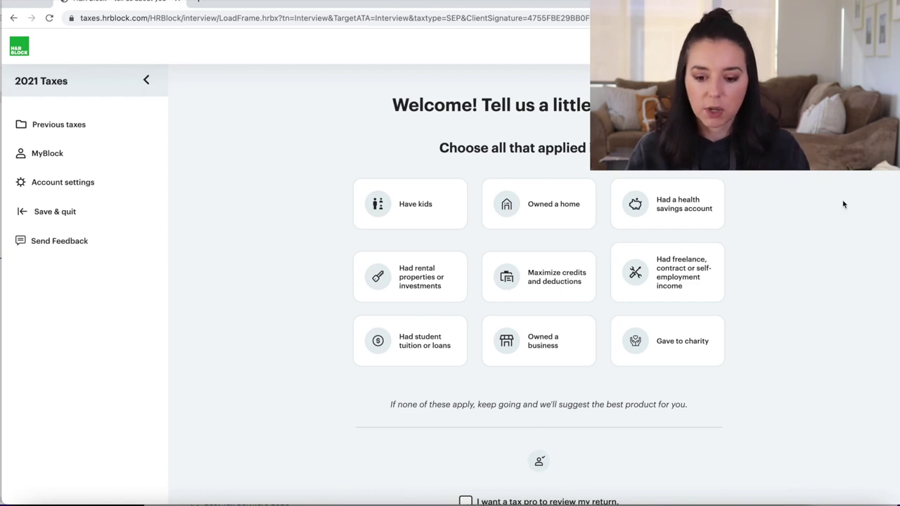
# Submit the tax situations Have kids, health savings account, freelance or self-employment income, Maximize credits and deductions, and Gave to charity, without a tax pro review.
pyautogui.scroll(-3, 722, 333)
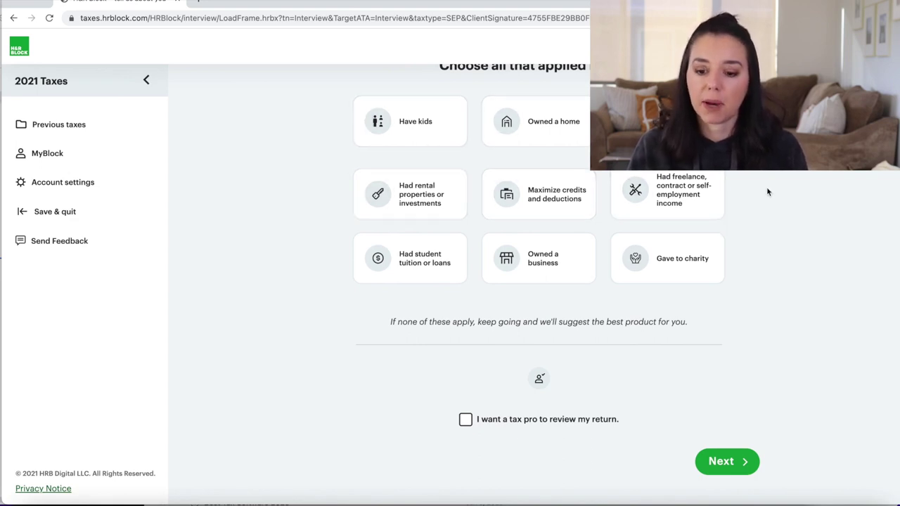
pyautogui.scroll(3, 768, 191)
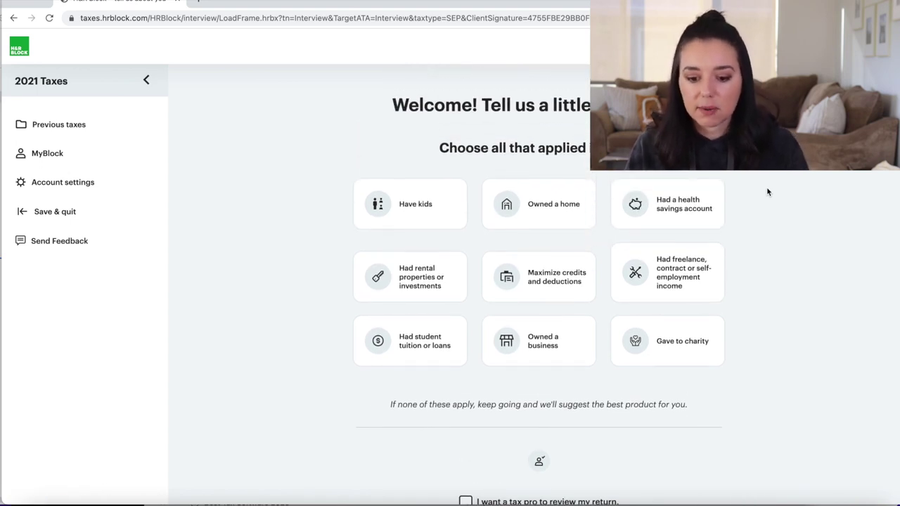
pyautogui.scroll(-1, 768, 192)
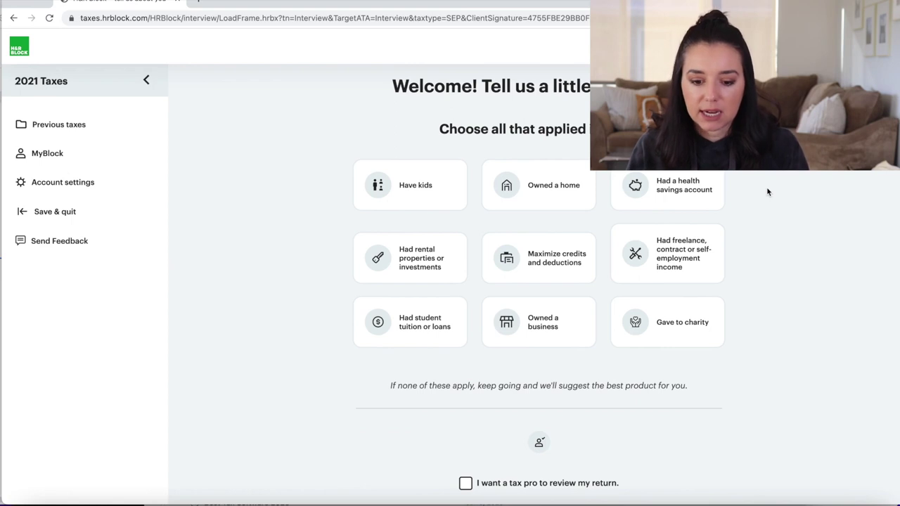
pyautogui.click(434, 192)
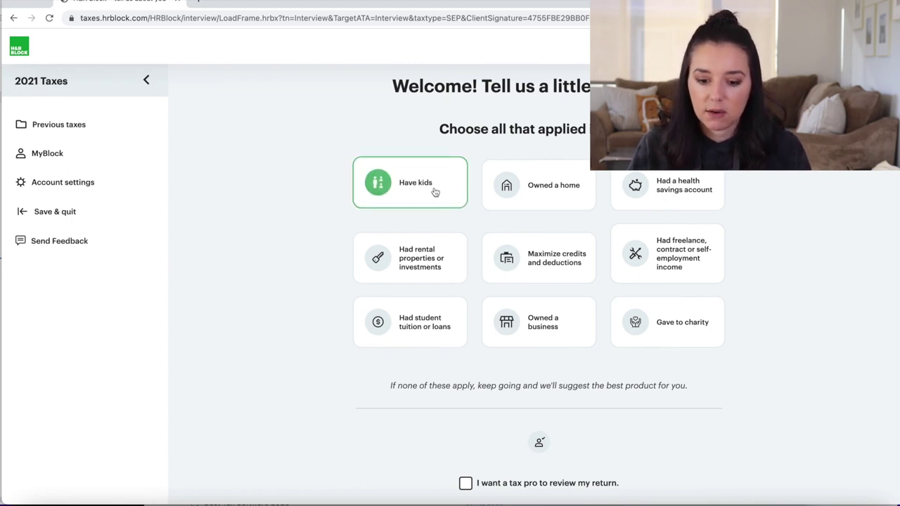
pyautogui.click(668, 196)
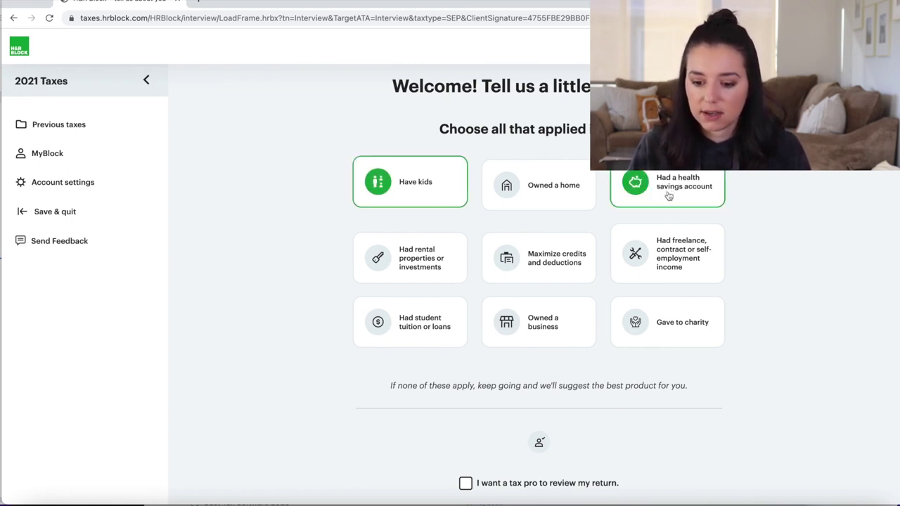
pyautogui.click(675, 276)
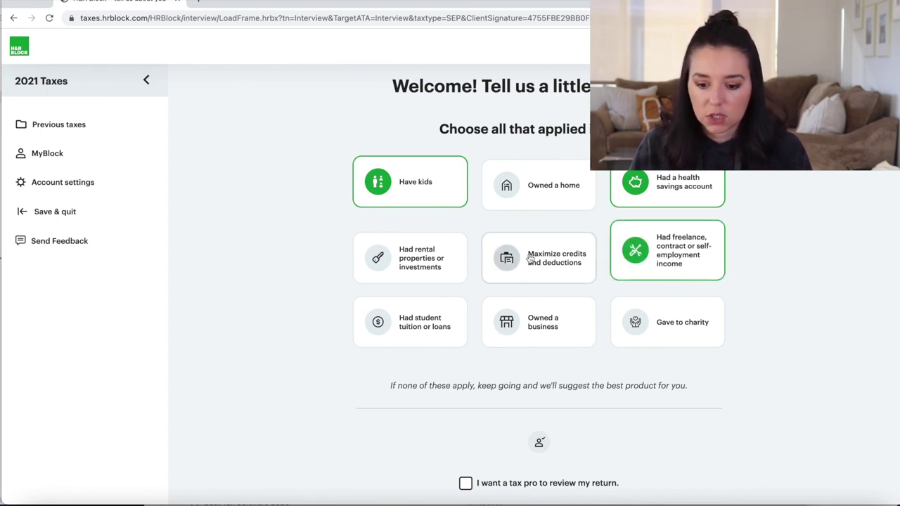
pyautogui.click(549, 279)
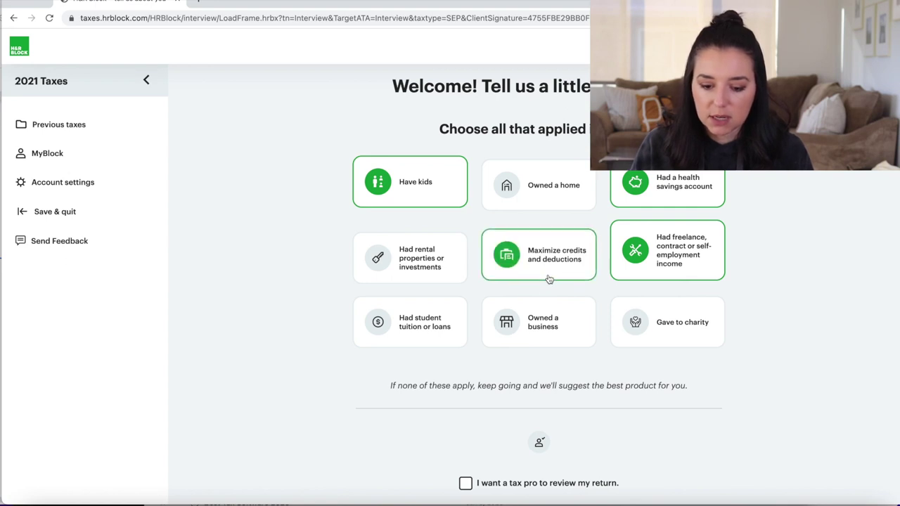
pyautogui.click(665, 318)
pyautogui.scroll(-2, 763, 347)
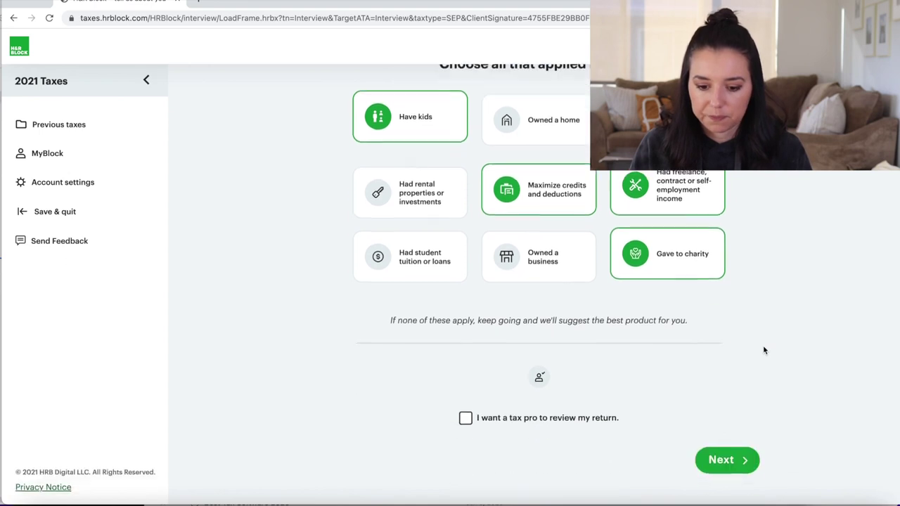
pyautogui.click(729, 472)
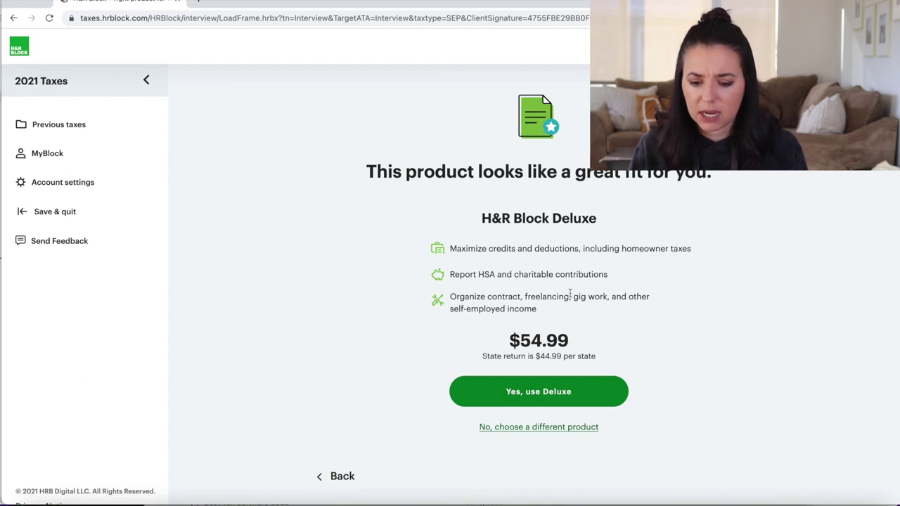
# Review the recommended product's self-employment coverage, accept H&R Block Deluxe, and continue past the data-sharing introduction.
pyautogui.moveTo(526, 299); pyautogui.dragTo(599, 316)
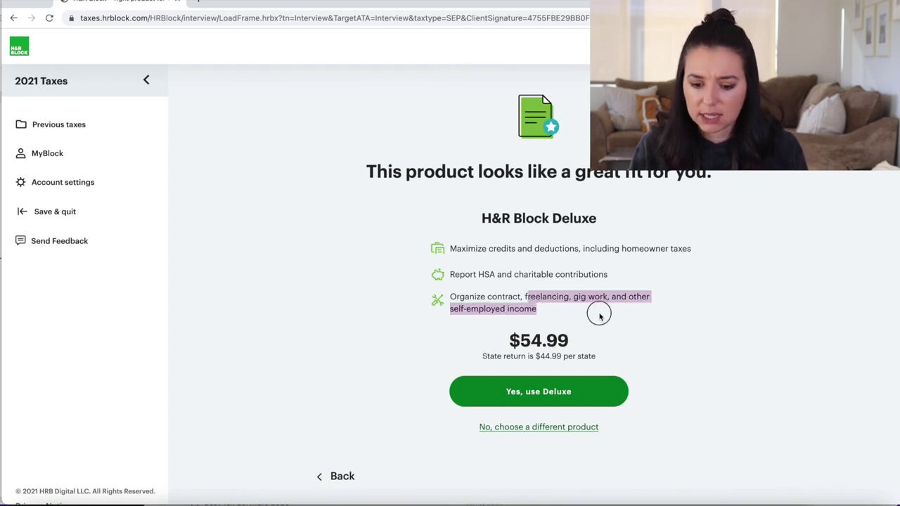
pyautogui.click(527, 311)
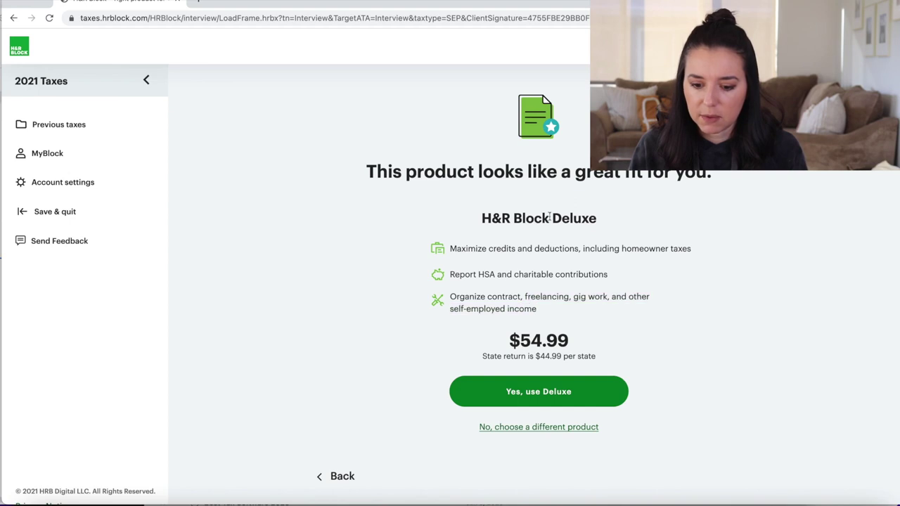
pyautogui.click(553, 400)
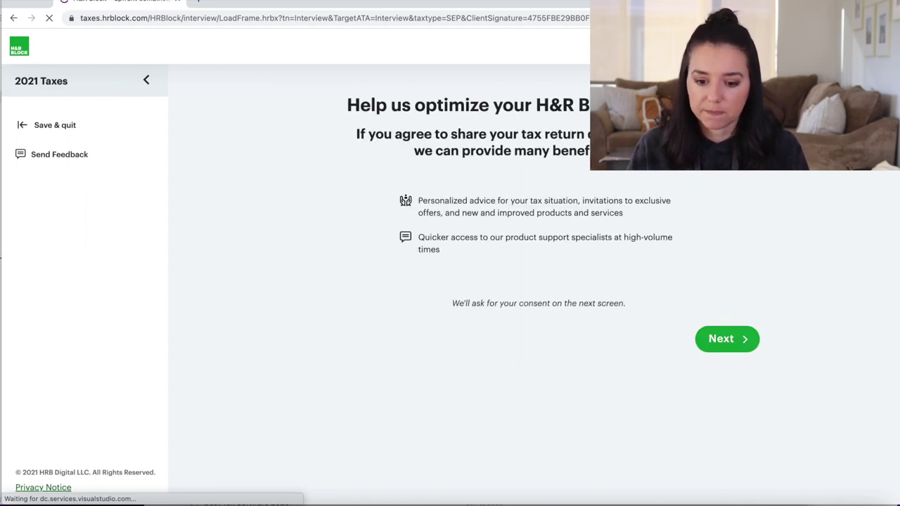
pyautogui.click(718, 334)
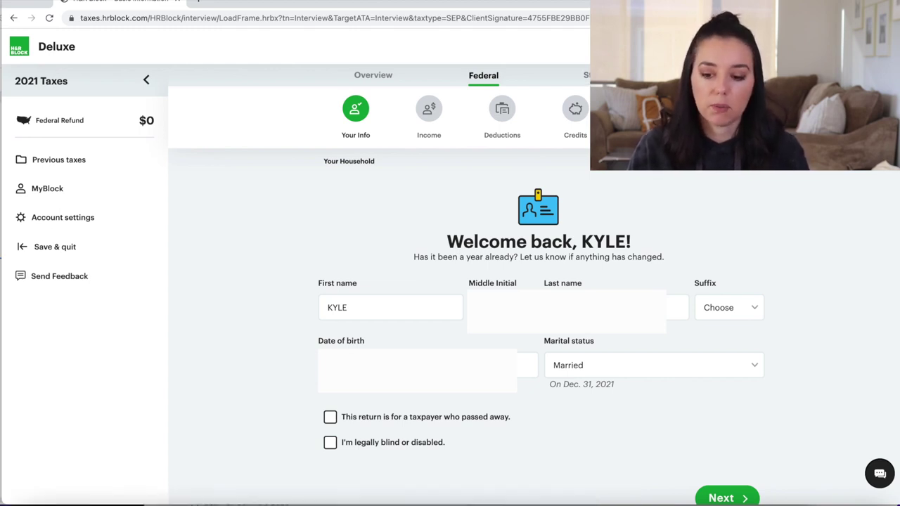
# Accept the taxpayer's prefilled basic information with marital status Married and proceed to the household tax questions.
pyautogui.scroll(-1, 790, 405)
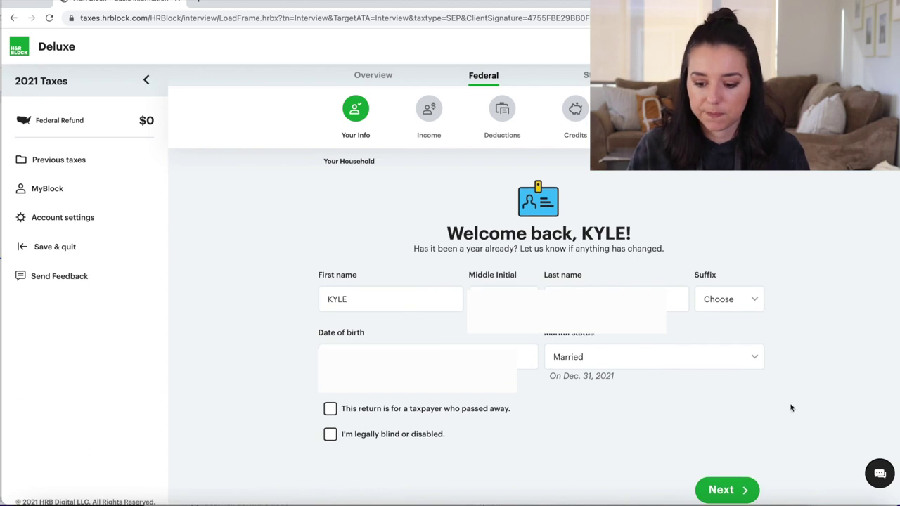
pyautogui.click(732, 490)
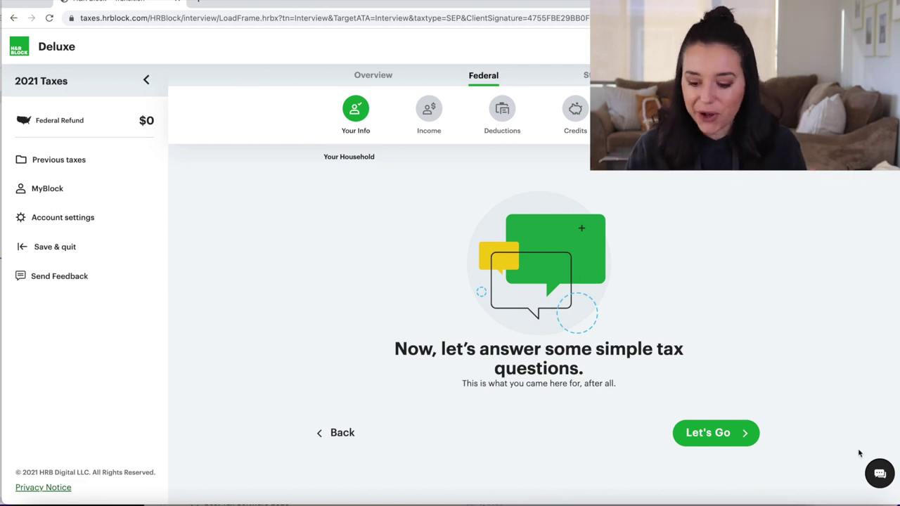
pyautogui.click(708, 434)
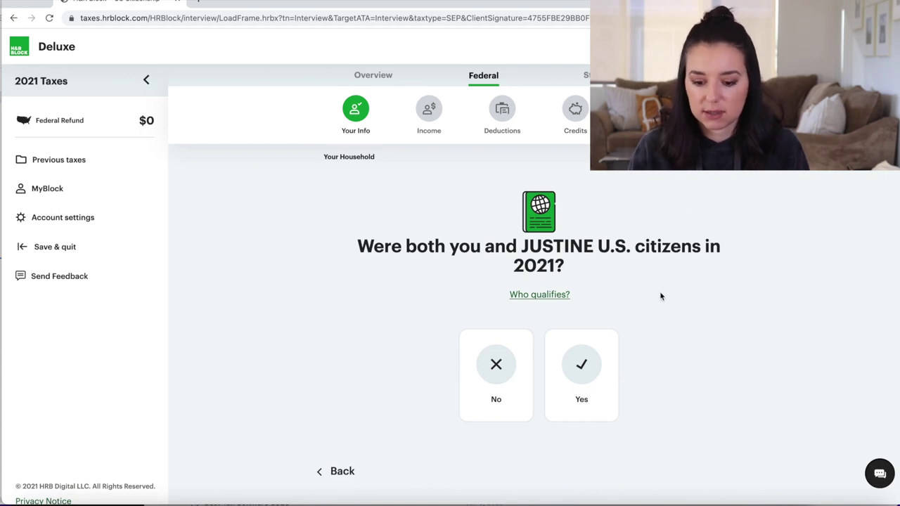
# Answer Yes to both spouses being U.S. citizens, No to being a student, and No to being claimed as a dependent.
pyautogui.click(559, 400)
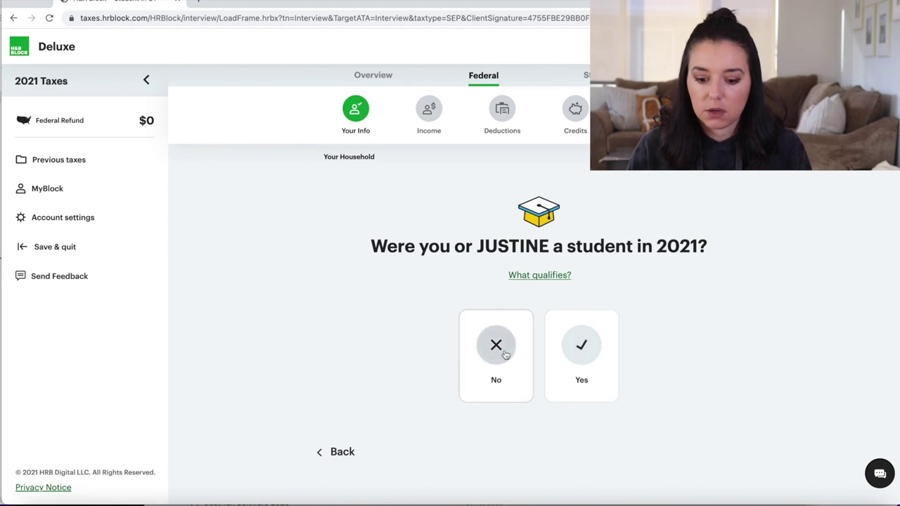
pyautogui.click(504, 353)
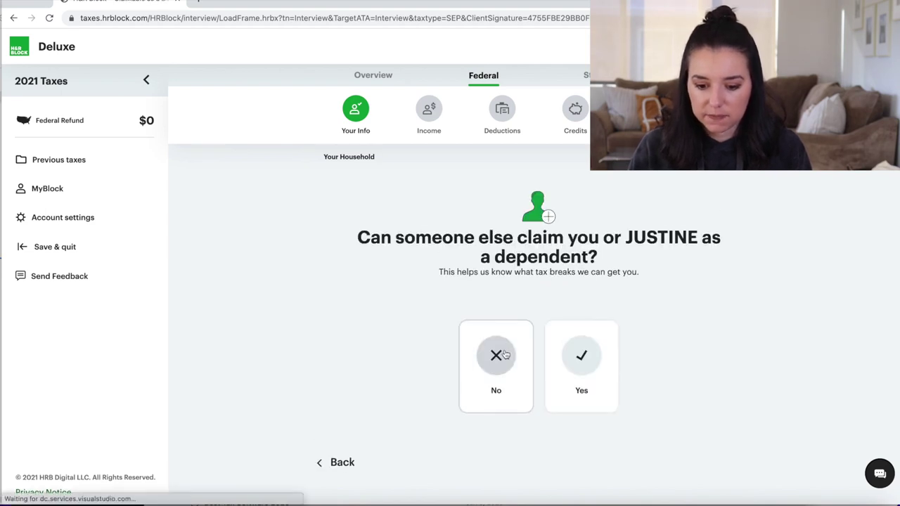
pyautogui.click(500, 358)
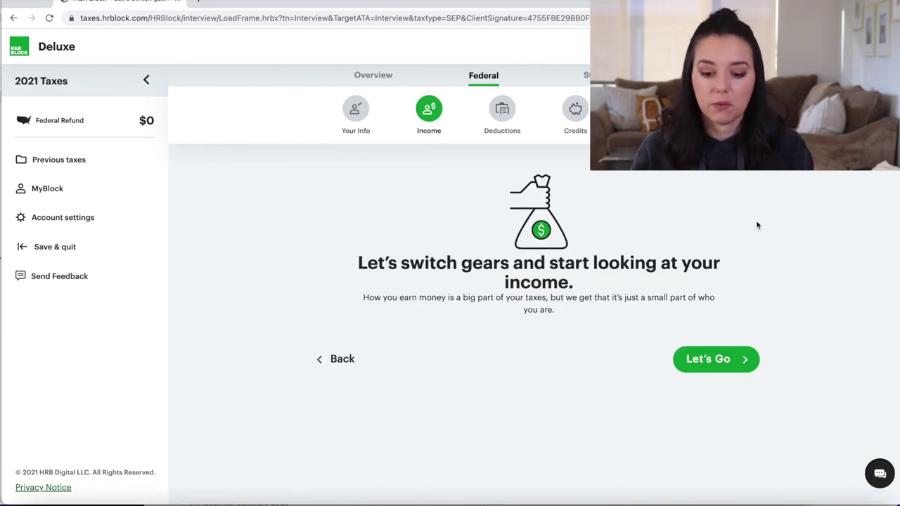
# Begin the income section, start on the W-2s, and look through the available ways to add a W-2.
pyautogui.click(739, 358)
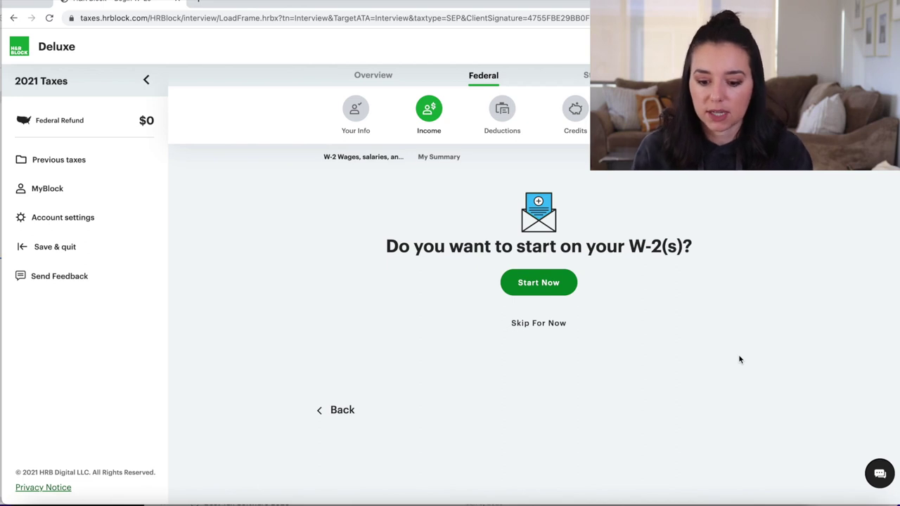
pyautogui.click(555, 284)
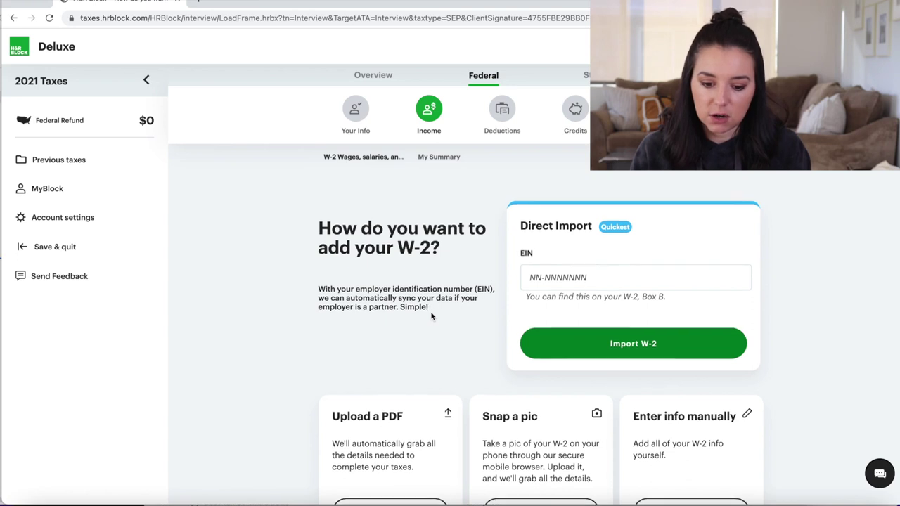
pyautogui.scroll(-1, 432, 316)
pyautogui.scroll(-1, 331, 332)
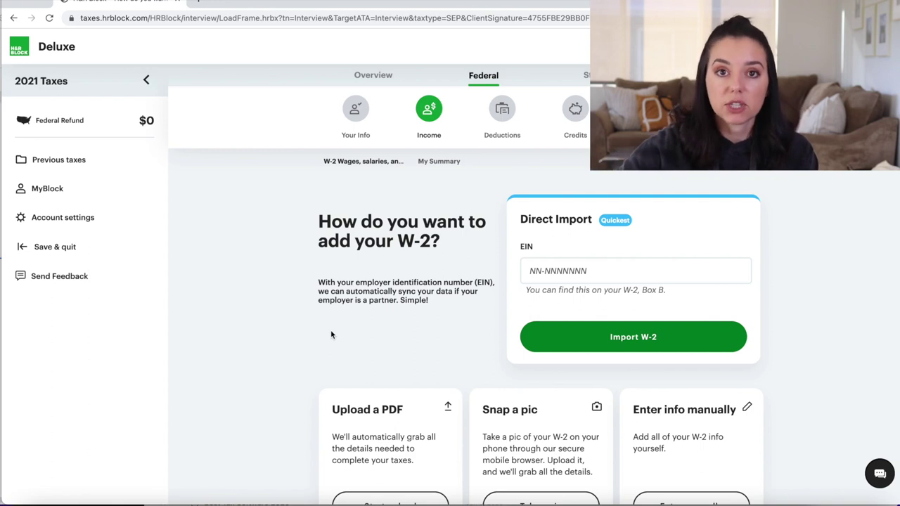
pyautogui.scroll(-3, 331, 335)
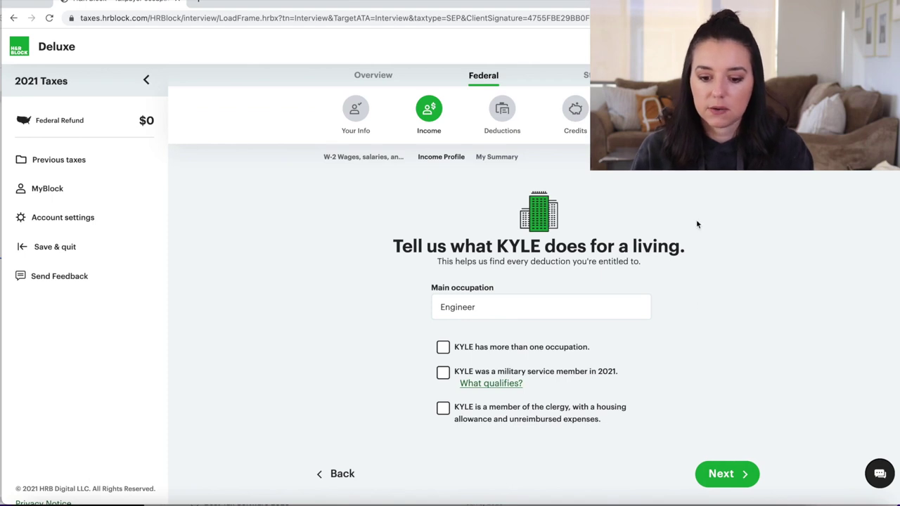
# Complete the income profile: keep occupations Engineer and Self Employed, answer Yes to cryptocurrency, No to foreign accounts, and No to income outside California.
pyautogui.click(717, 473)
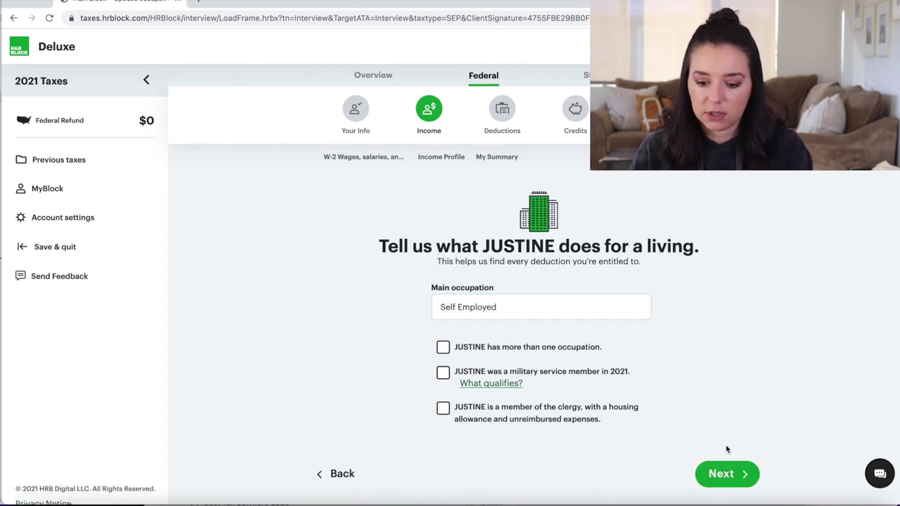
pyautogui.click(711, 473)
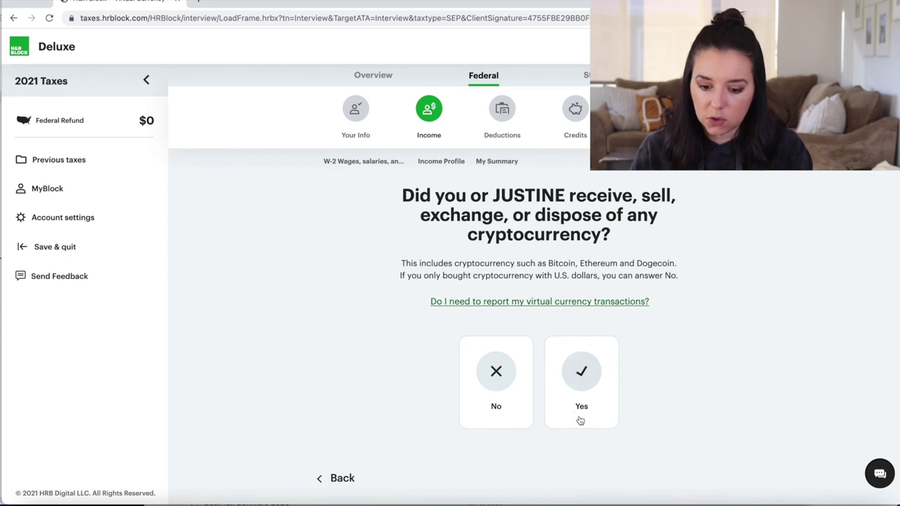
pyautogui.click(584, 373)
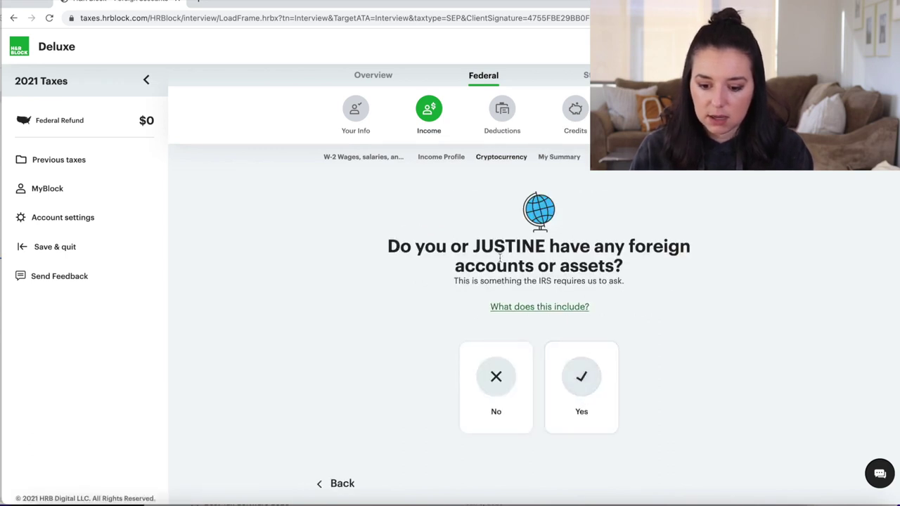
pyautogui.click(495, 380)
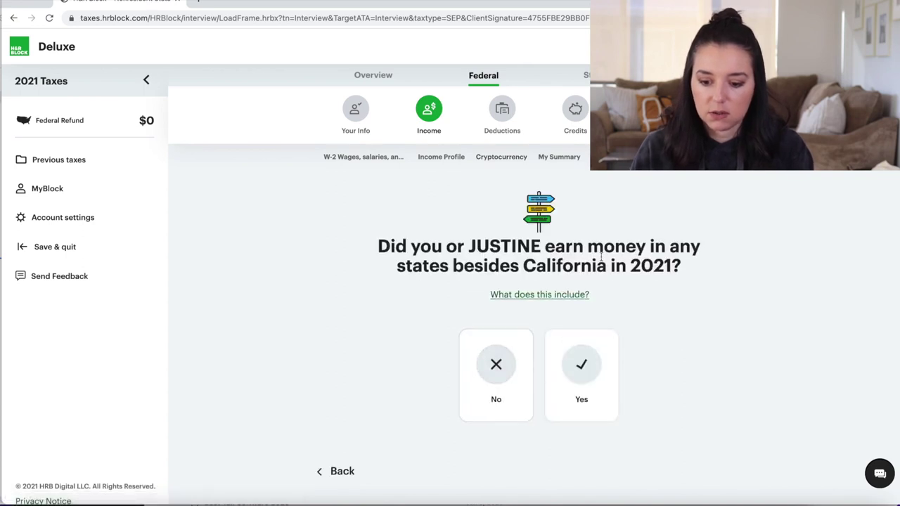
pyautogui.click(496, 369)
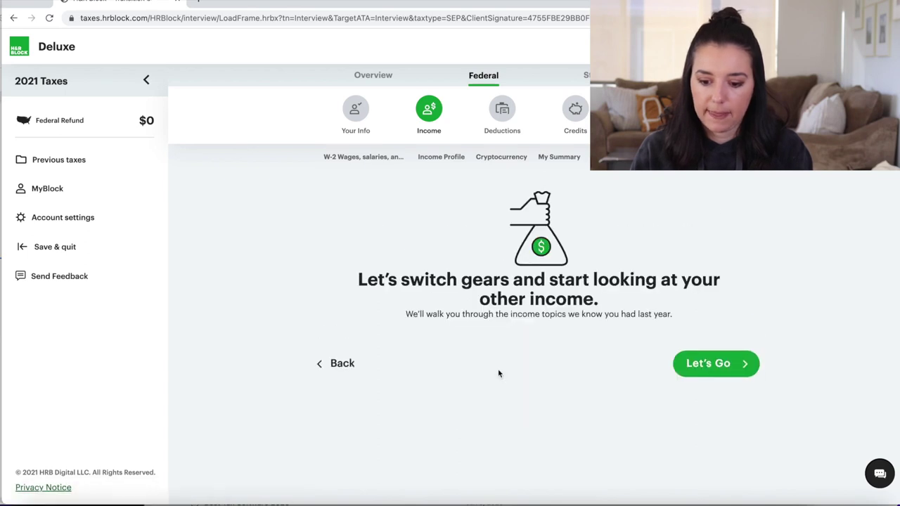
# Continue to the other income section and review the income topics listed in the summary.
pyautogui.click(718, 367)
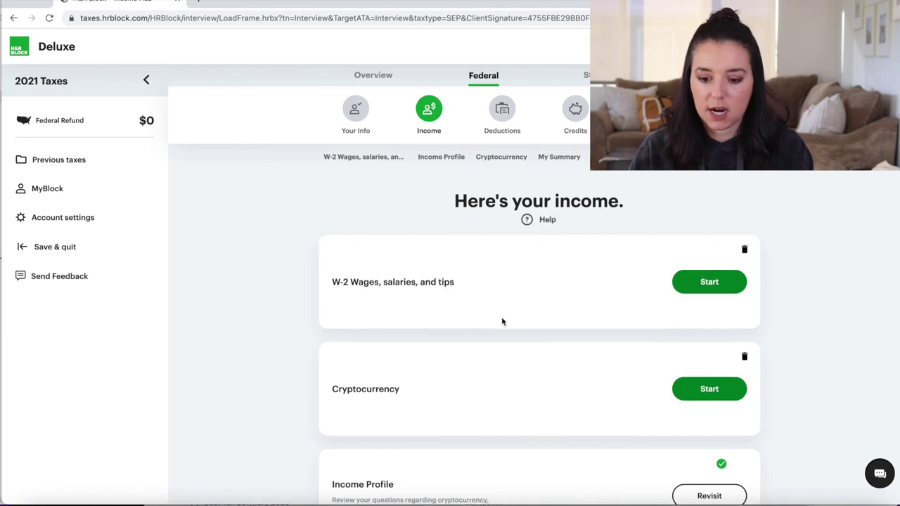
pyautogui.scroll(-1, 502, 318)
pyautogui.scroll(-2, 502, 322)
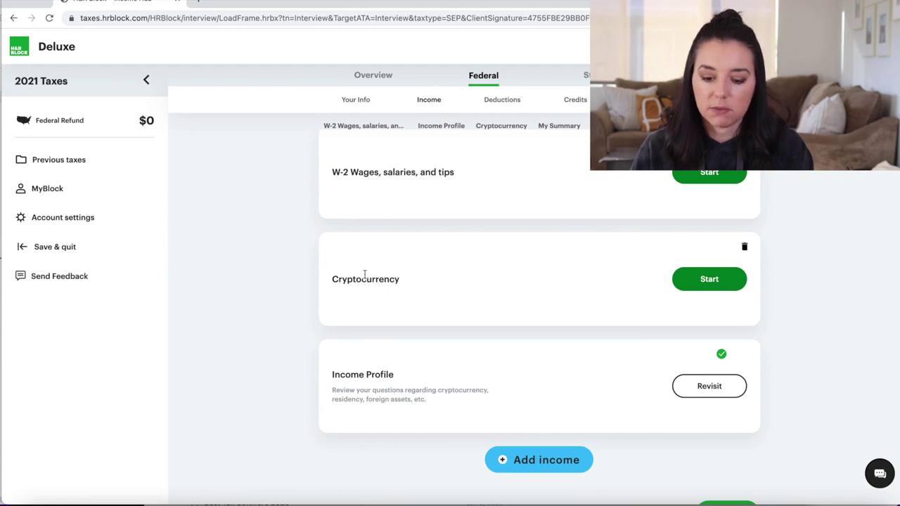
# Start the cryptocurrency income topic and upgrade to H&R Block Premium for $20.00 to report the transactions.
pyautogui.scroll(3, 499, 366)
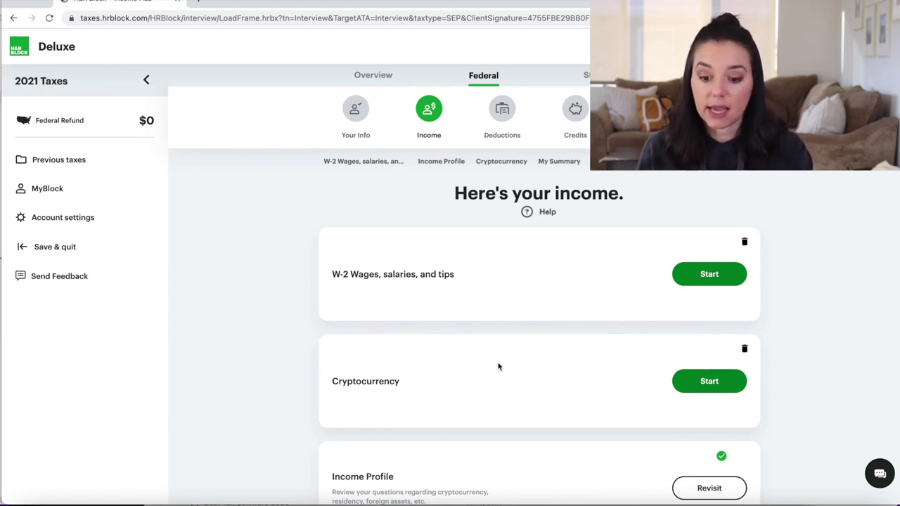
pyautogui.scroll(-1, 515, 396)
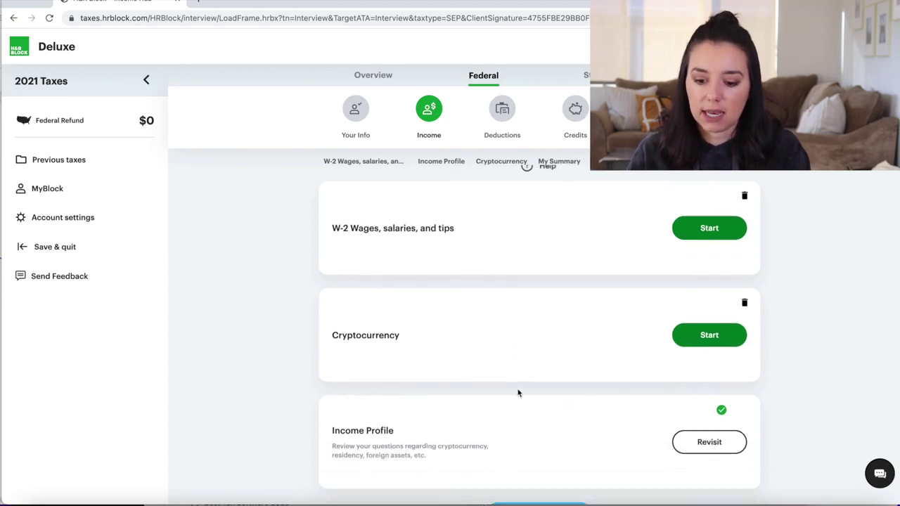
pyautogui.click(701, 342)
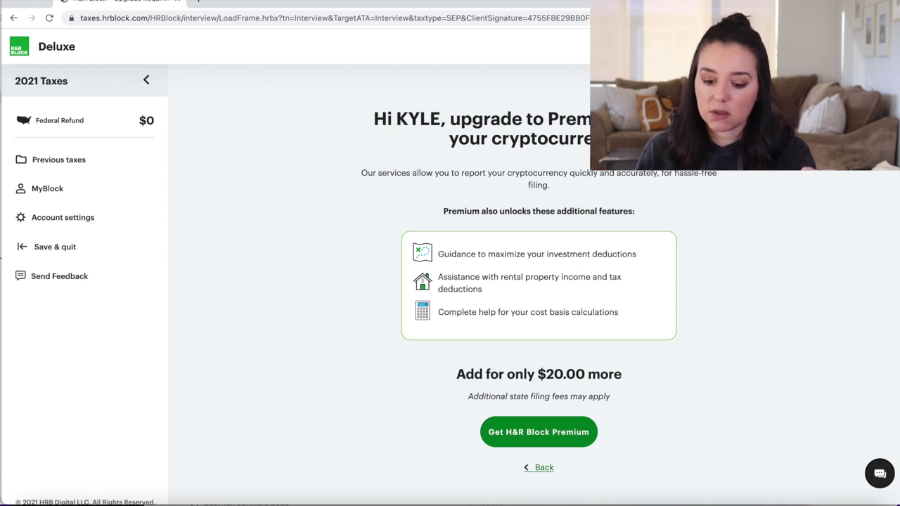
pyautogui.click(542, 429)
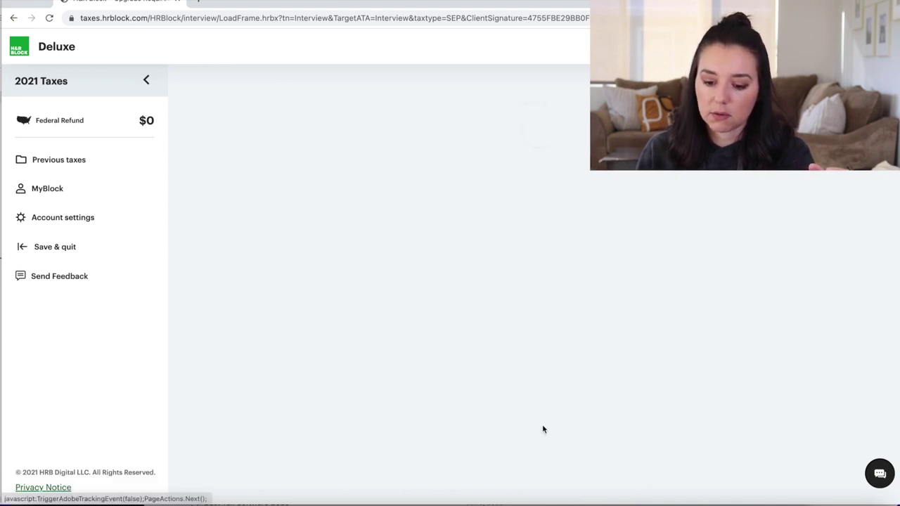
pyautogui.click(542, 236)
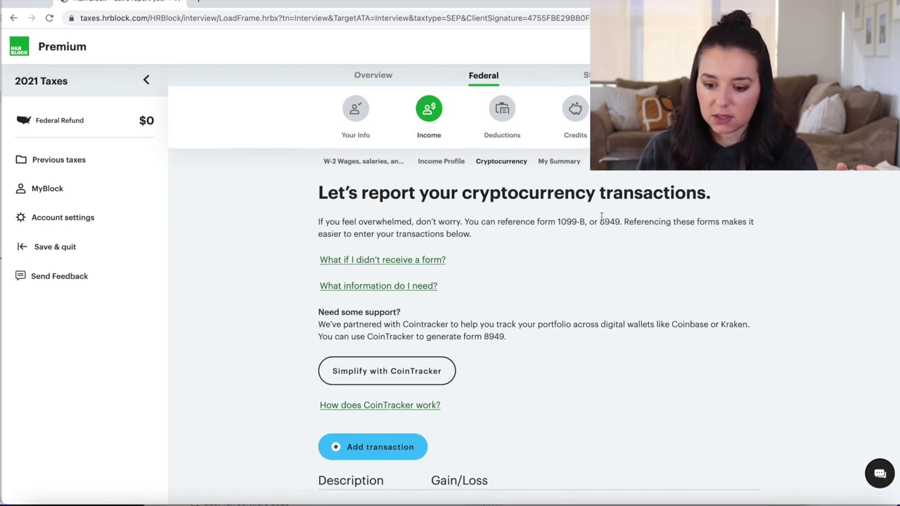
# Read the cryptocurrency help on not receiving a form and on the information needed, and review the CoinTracker and transaction entry options.
pyautogui.click(367, 261)
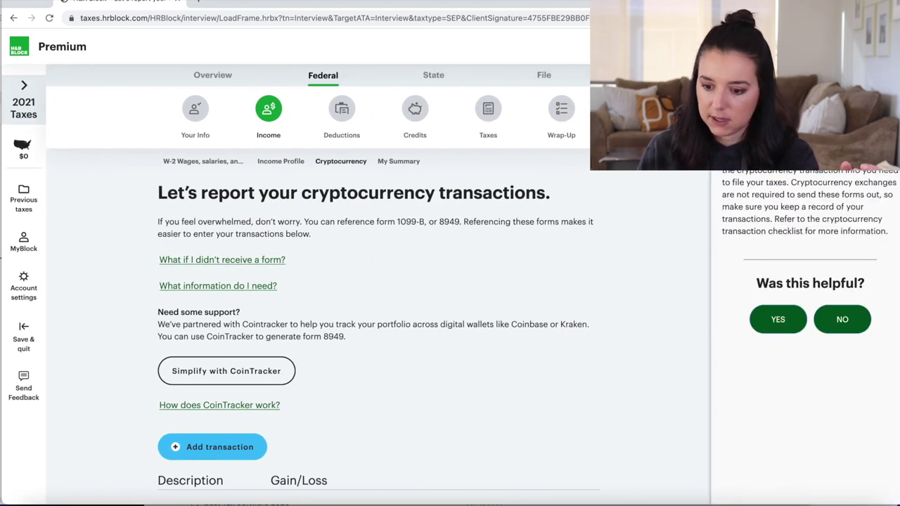
pyautogui.press('Escape')
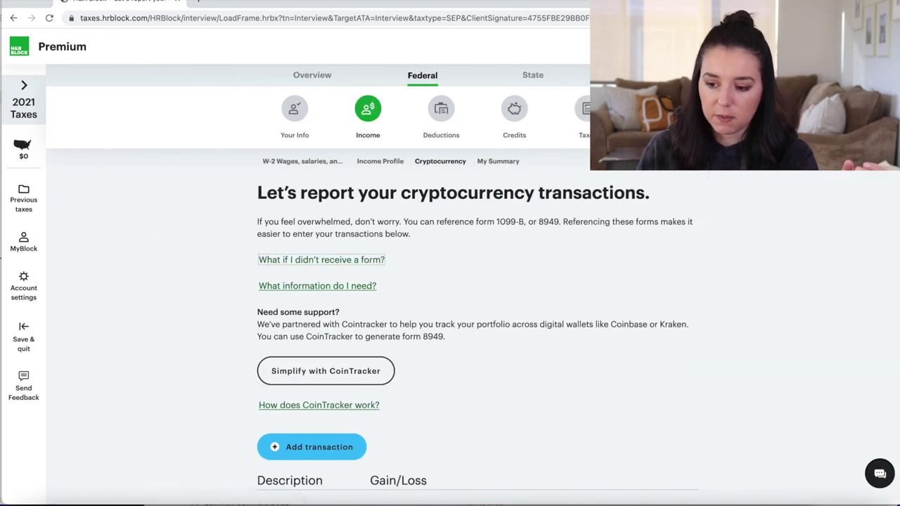
pyautogui.scroll(-1, 726, 338)
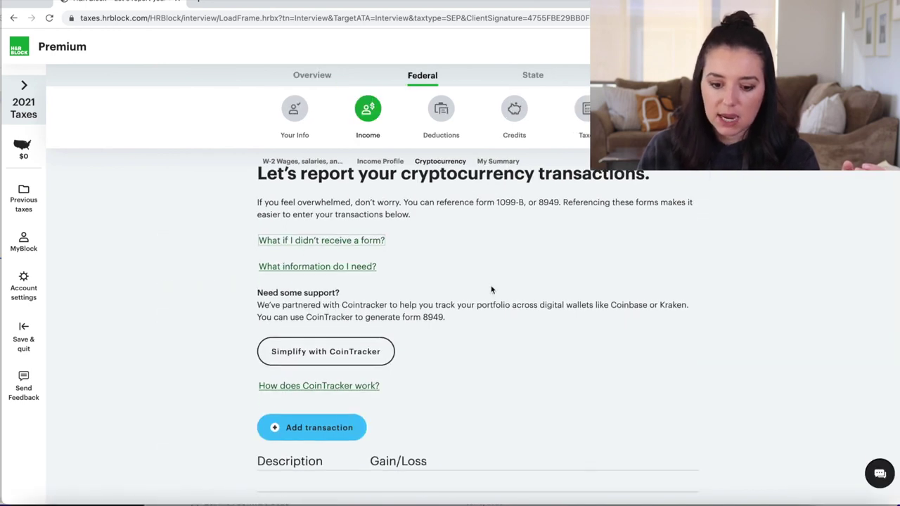
pyautogui.click(325, 267)
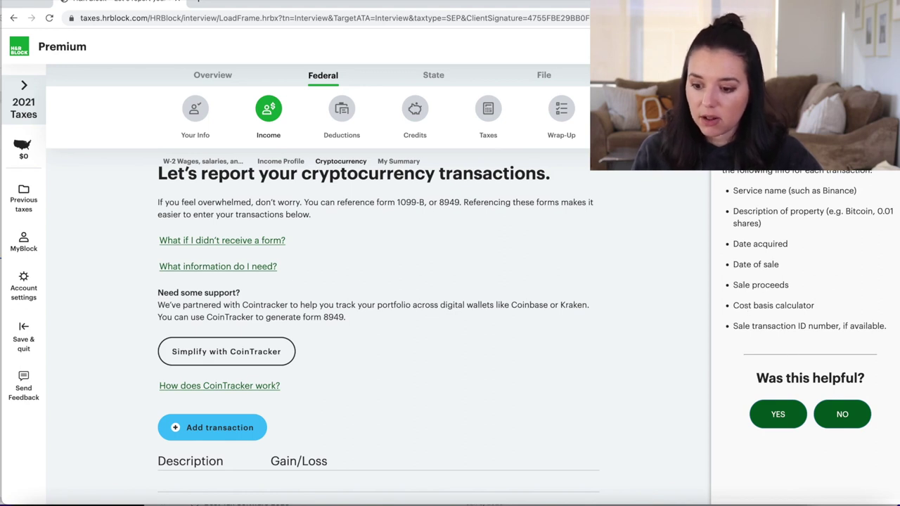
pyautogui.scroll(-1, 611, 274)
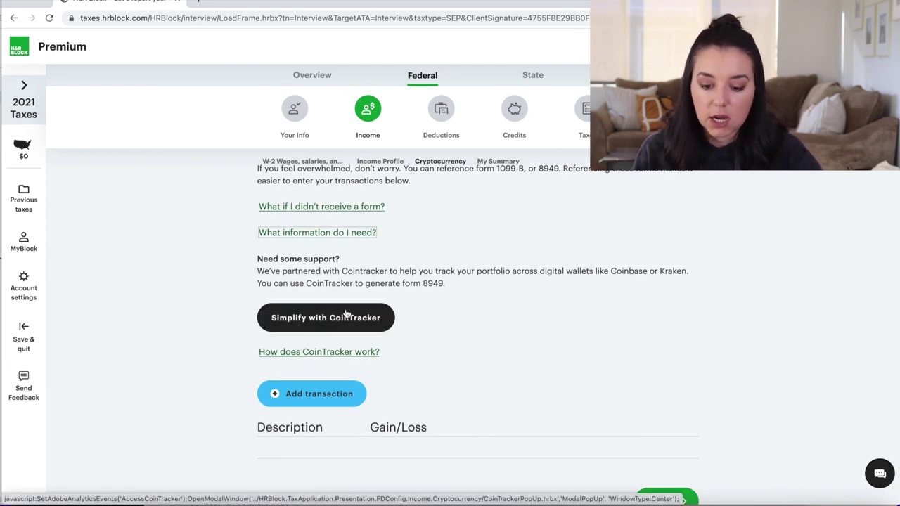
pyautogui.scroll(-1, 539, 292)
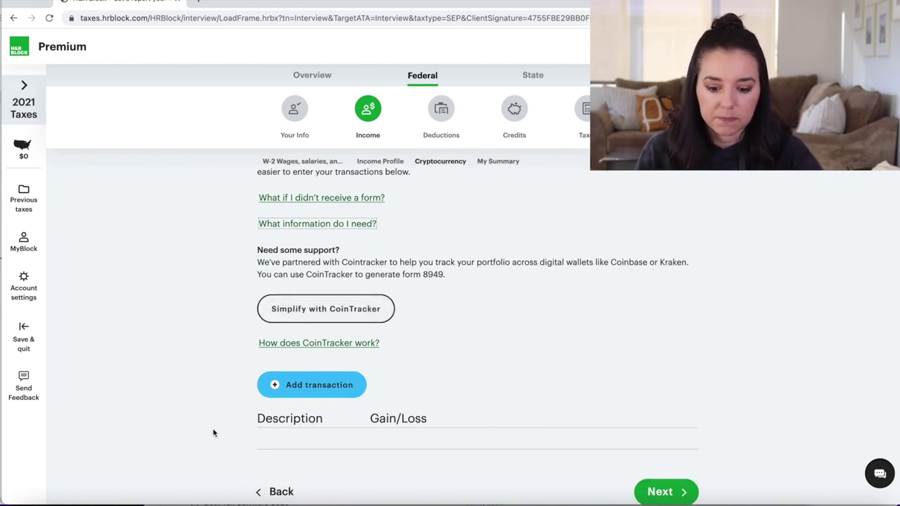
pyautogui.scroll(-3, 258, 406)
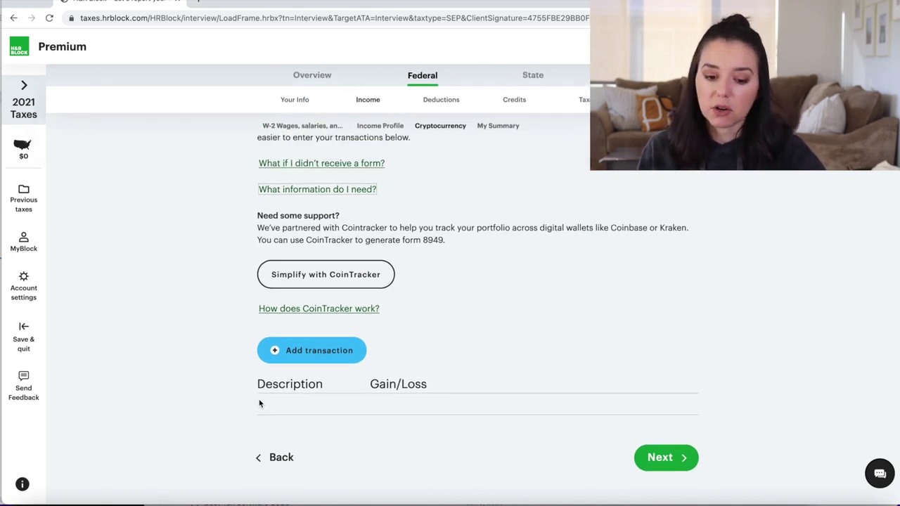
# Continue past the cryptocurrency and income pages without adding entries, and open the list of common deductions in the deductions section.
pyautogui.click(677, 466)
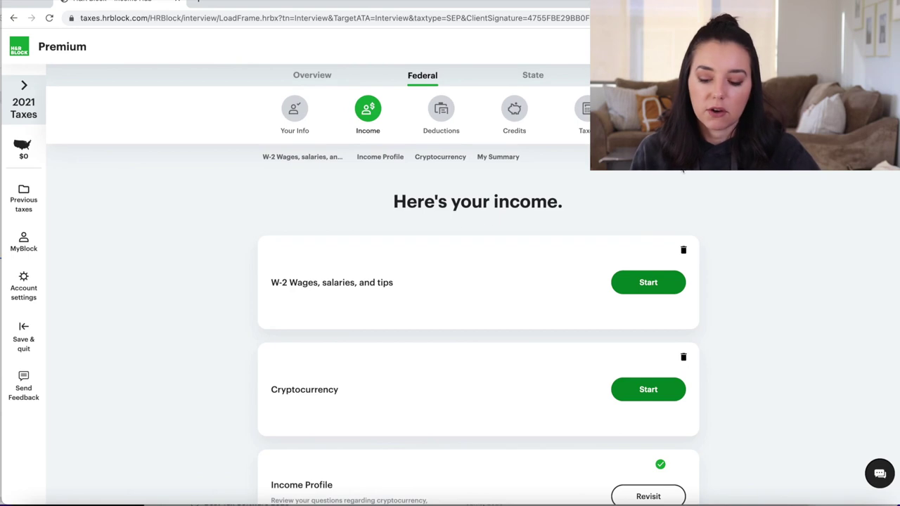
pyautogui.scroll(-5, 742, 216)
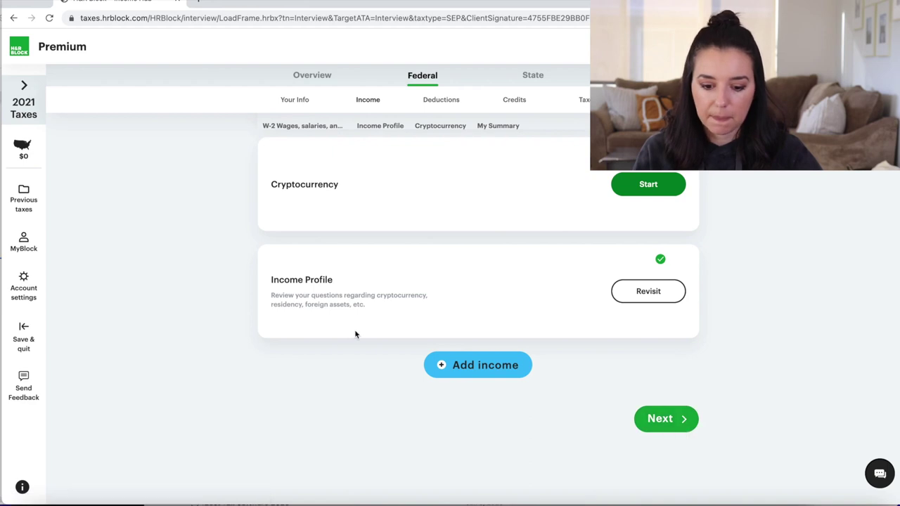
pyautogui.click(672, 420)
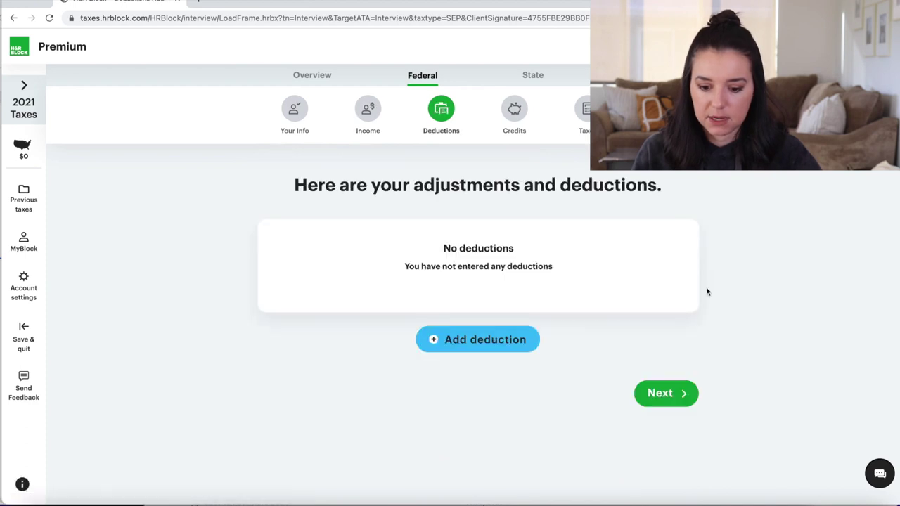
pyautogui.click(466, 347)
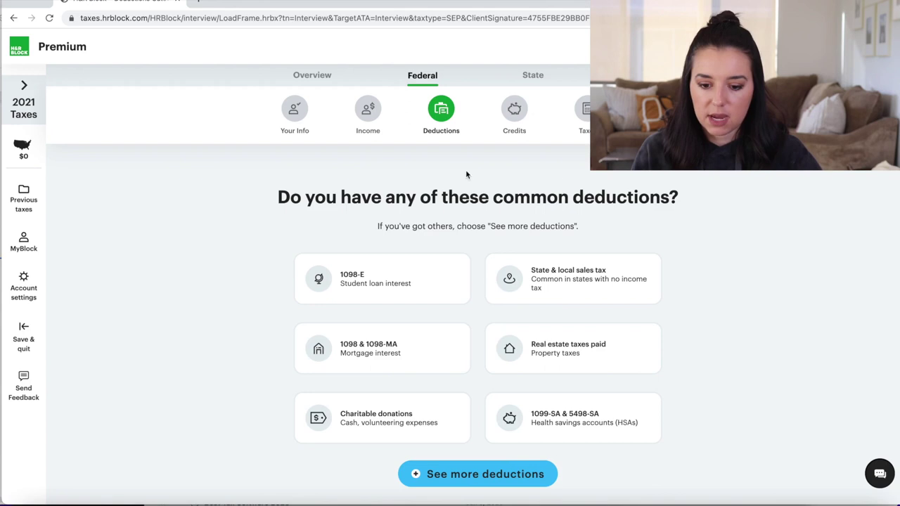
pyautogui.scroll(-1, 367, 222)
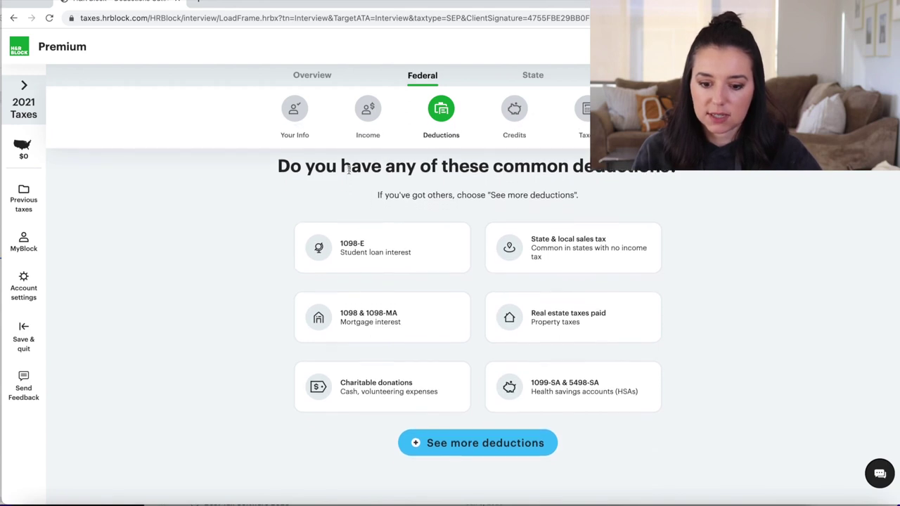